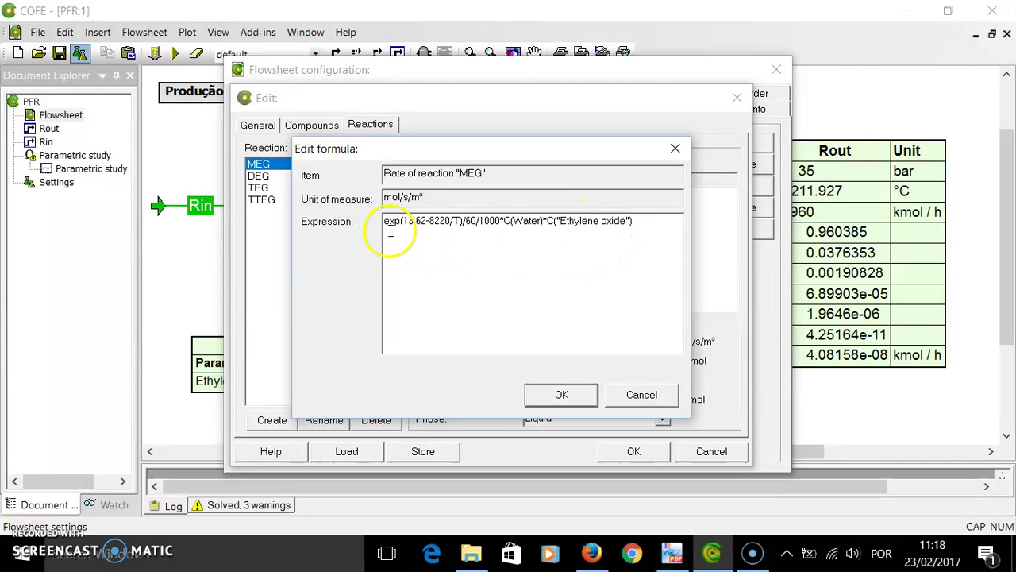
Switch to the ie901037w article in PDF-XChange Viewer and examine rate constants 4a–4c, reactions 2a–2c and rate expressions 3a–3b
{"action": "left_click", "coordinate": [670, 549]}
{"action": "scroll", "coordinate": [683, 389], "scroll_direction": "up", "scroll_amount": 10}
{"action": "scroll", "coordinate": [677, 383], "scroll_direction": "up", "scroll_amount": 3}
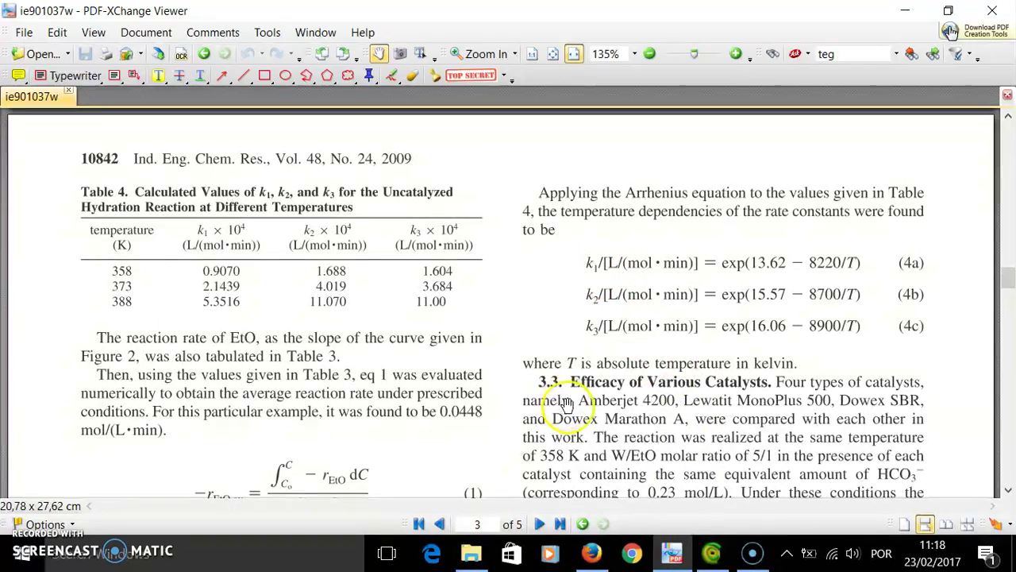
{"action": "scroll", "coordinate": [571, 421], "scroll_direction": "down", "scroll_amount": 11}
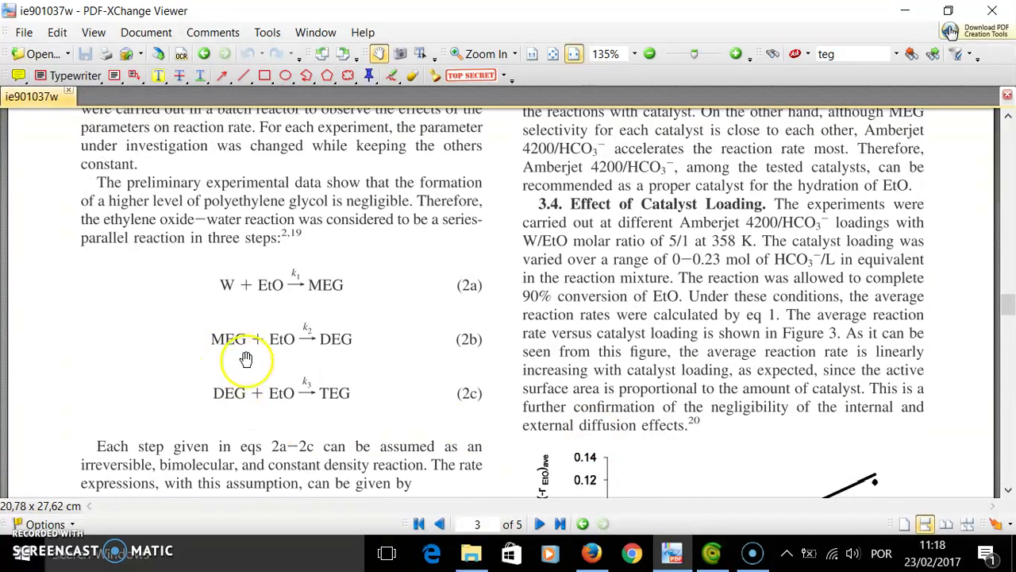
{"action": "scroll", "coordinate": [251, 373], "scroll_direction": "down", "scroll_amount": 3}
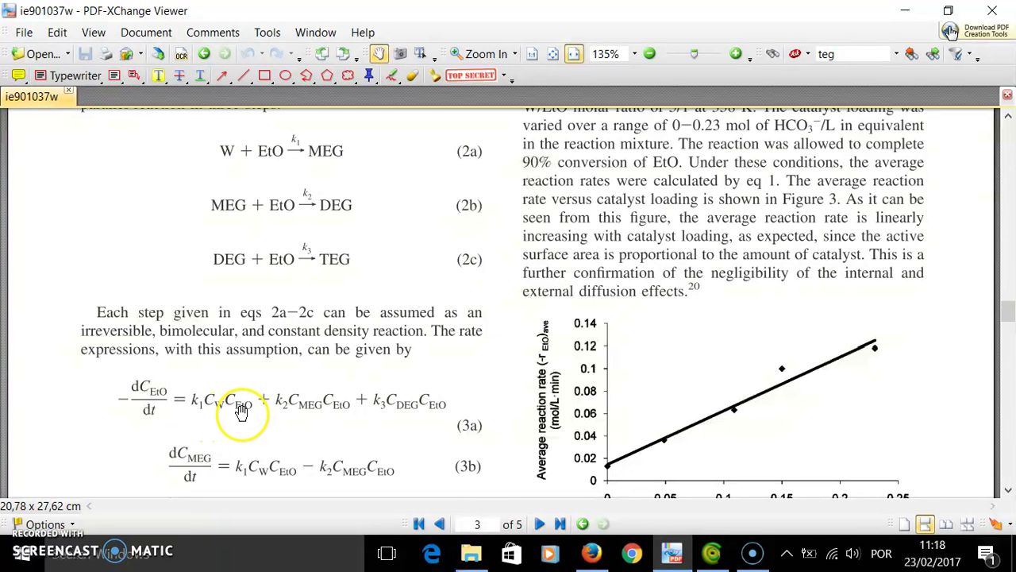
Compare the Arrhenius term of the MEG rate formula in COFE with equation 4a in the article, and leave the formula unedited
{"action": "left_click", "coordinate": [712, 554]}
{"action": "left_click", "coordinate": [401, 223]}
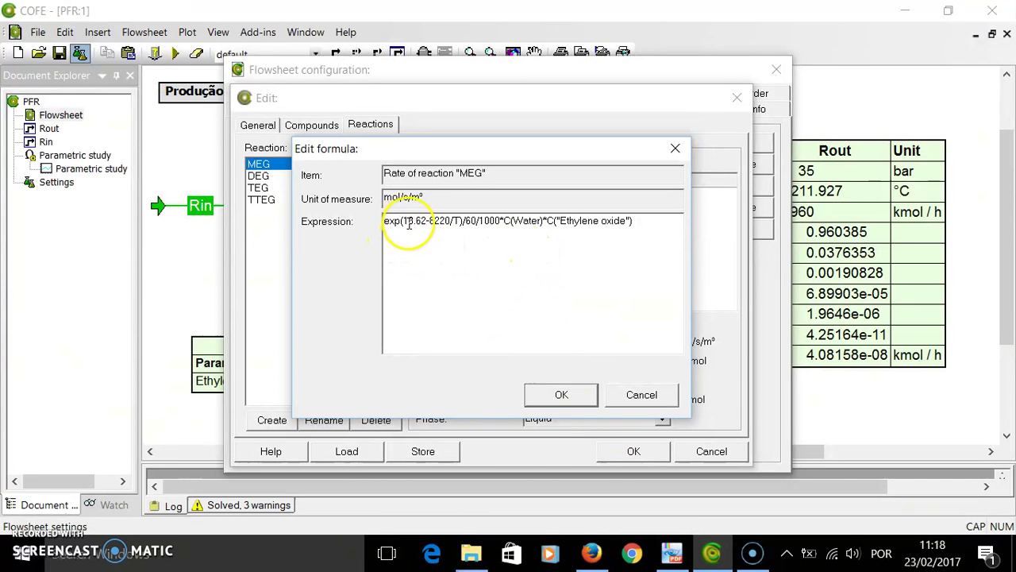
{"action": "left_click_drag", "start_coordinate": [388, 223], "coordinate": [468, 228]}
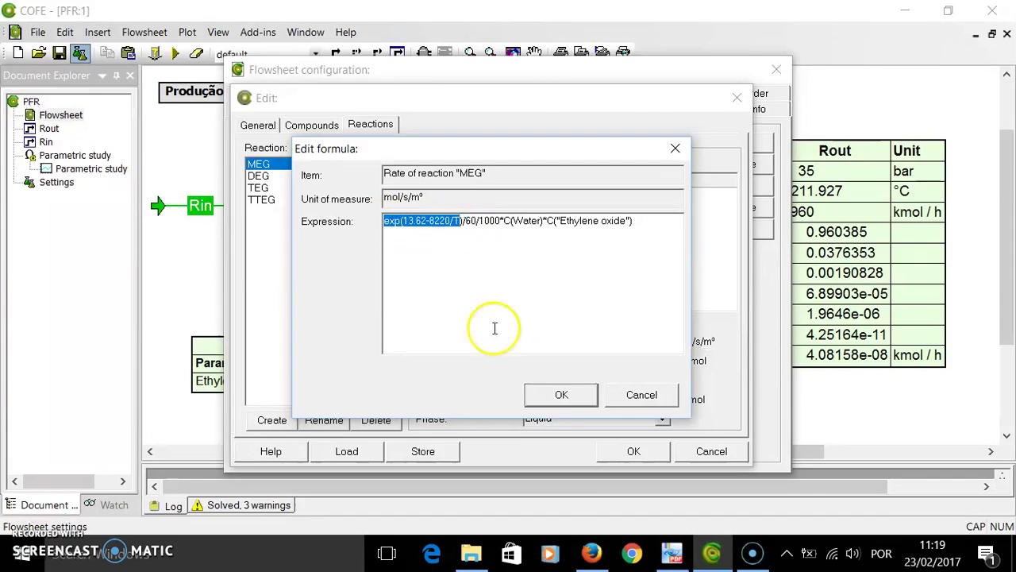
{"action": "left_click", "coordinate": [669, 554]}
{"action": "scroll", "coordinate": [647, 413], "scroll_direction": "up", "scroll_amount": 10}
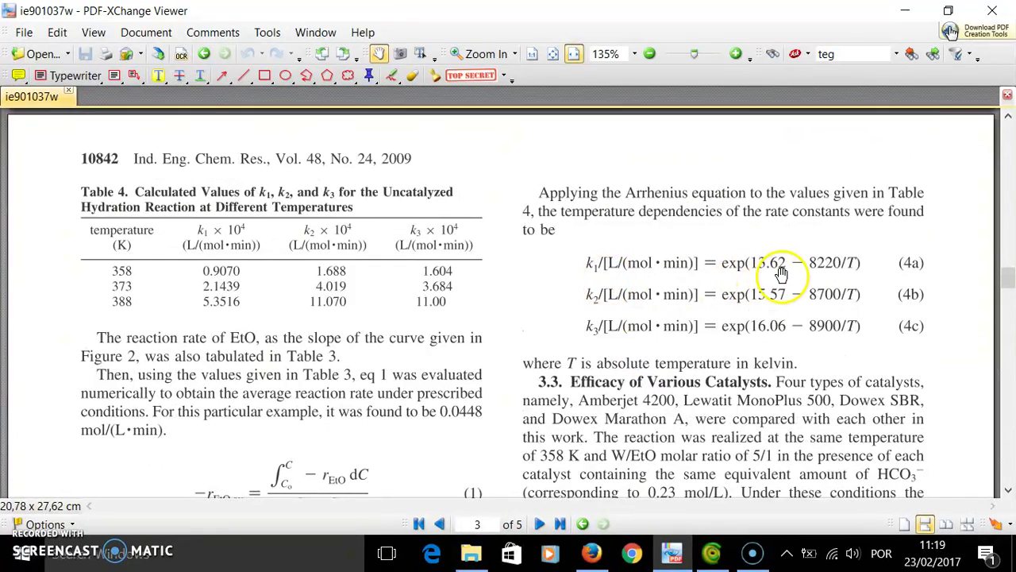
{"action": "left_click", "coordinate": [715, 555]}
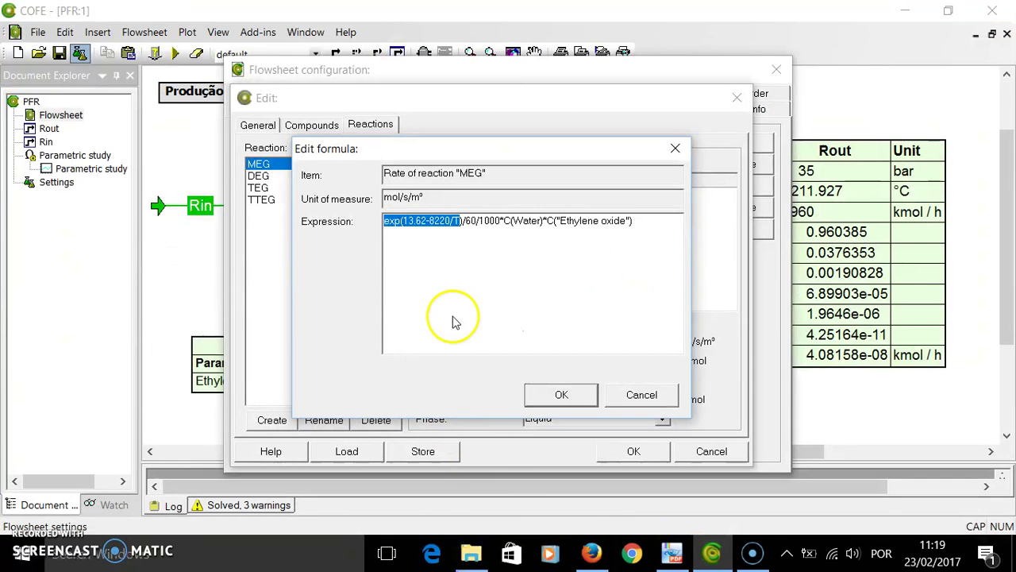
{"action": "left_click", "coordinate": [466, 220]}
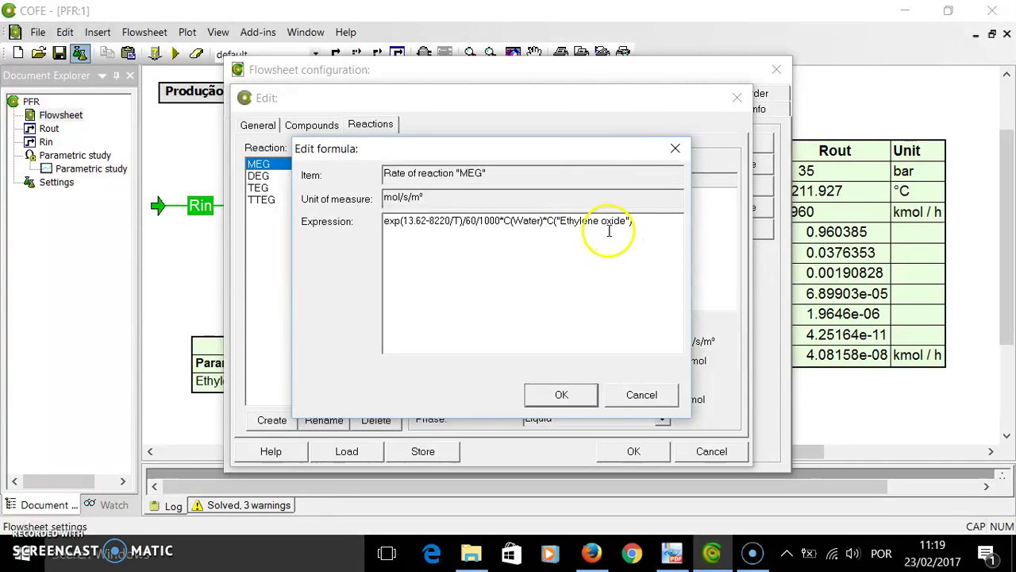
{"action": "left_click", "coordinate": [617, 393]}
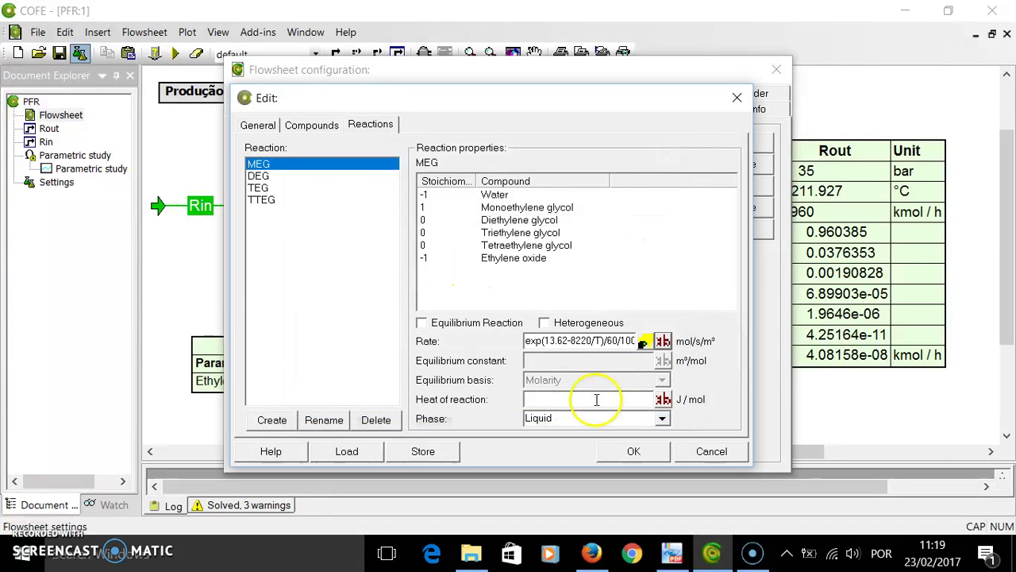
Inspect the DEG reaction's stoichiometry and its full rate expression, leaving the formula unedited
{"action": "left_click", "coordinate": [258, 176]}
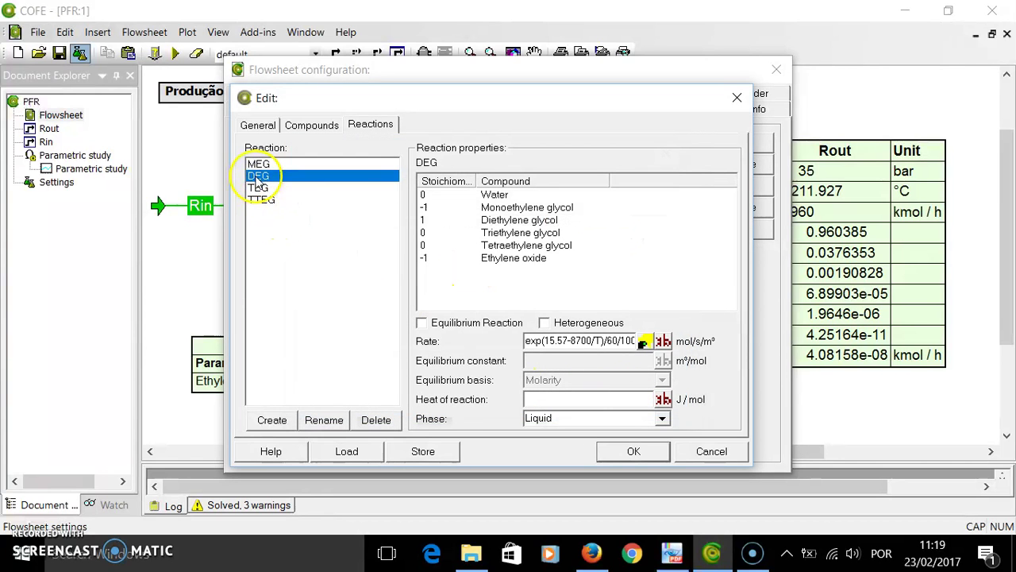
{"action": "left_click", "coordinate": [663, 342]}
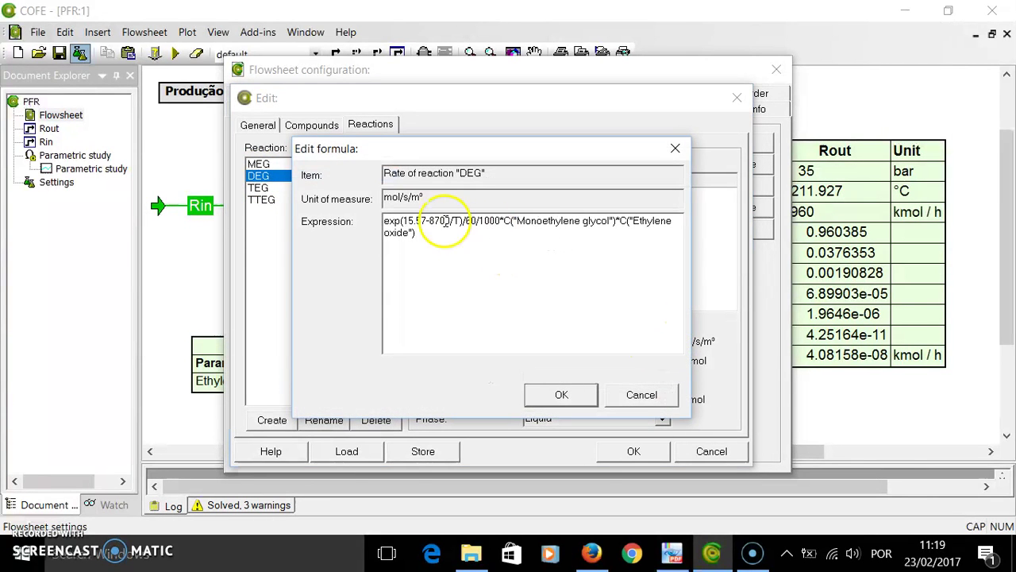
{"action": "left_click", "coordinate": [639, 392]}
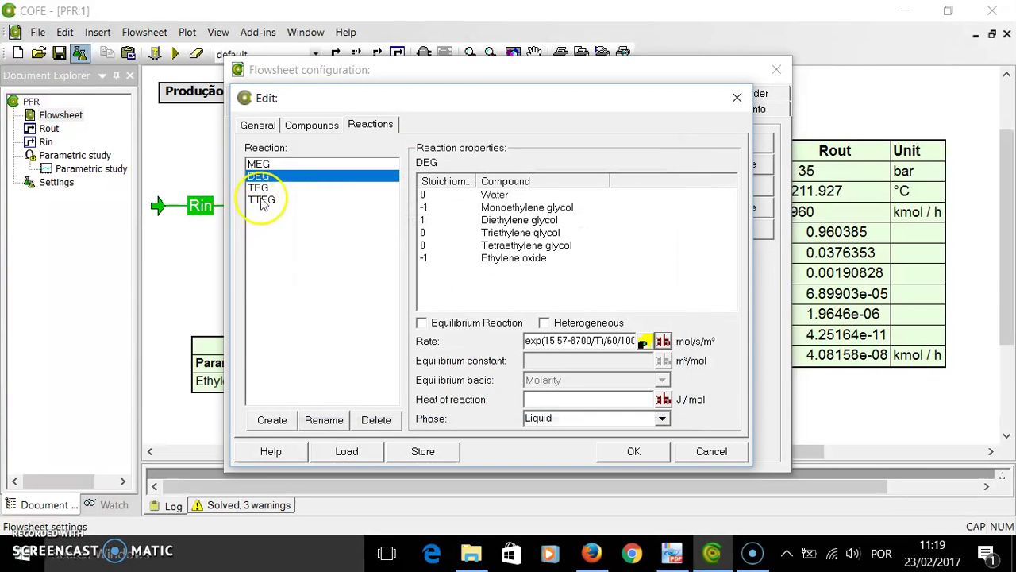
Review the properties of the TEG and TTEG reactions, and leave the reaction package and flowsheet configuration without changes
{"action": "left_click", "coordinate": [264, 189]}
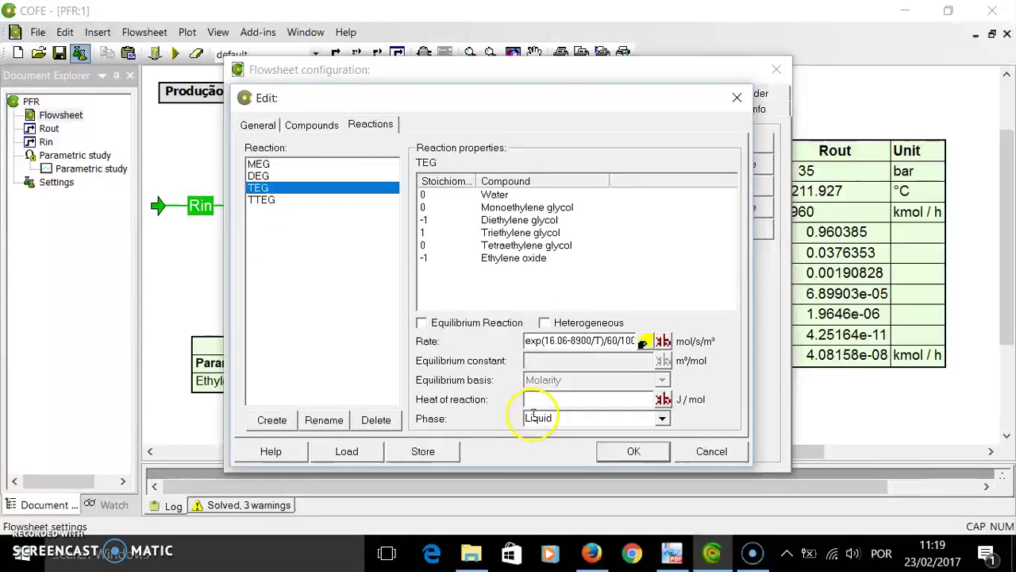
{"action": "left_click", "coordinate": [271, 203]}
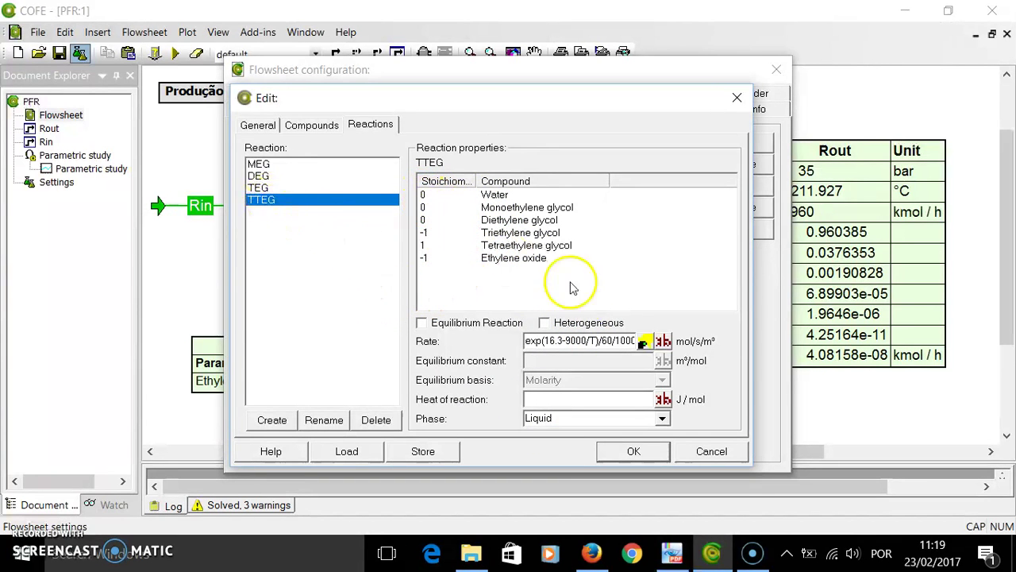
{"action": "left_click", "coordinate": [697, 454]}
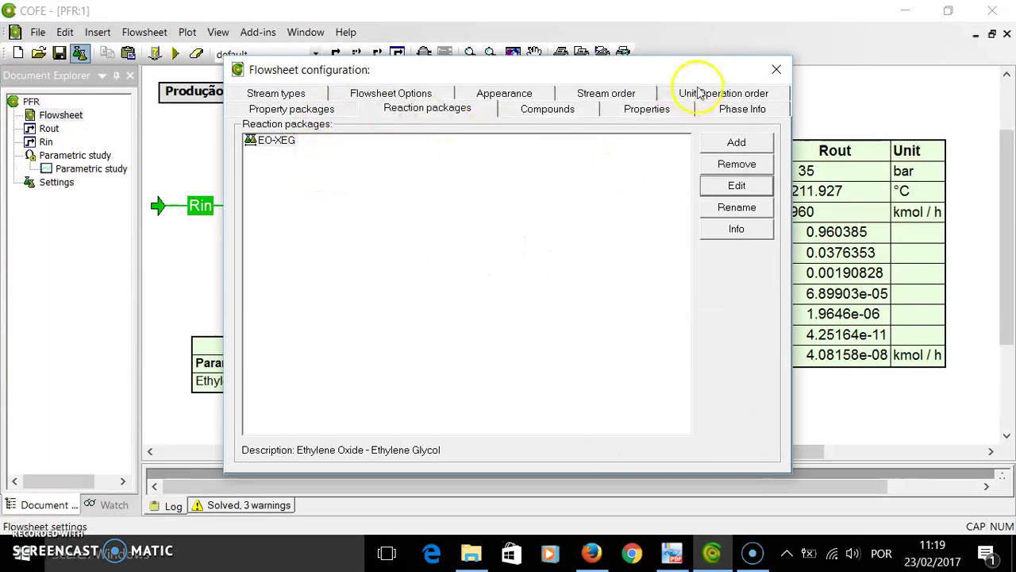
{"action": "left_click", "coordinate": [774, 72]}
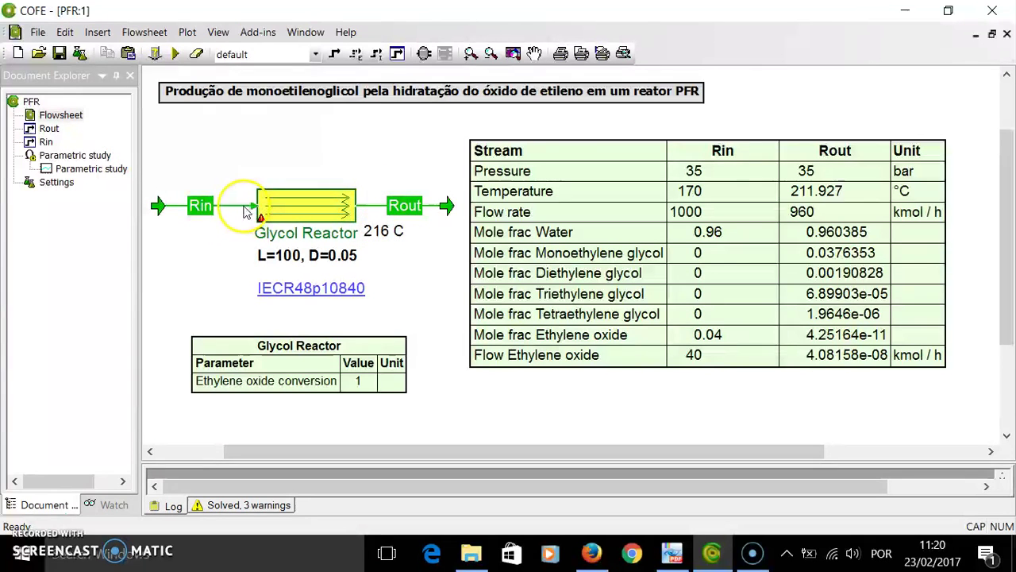
Look up the PFR among the available reactor unit operations without inserting one
{"action": "mouse_move", "coordinate": [299, 209]}
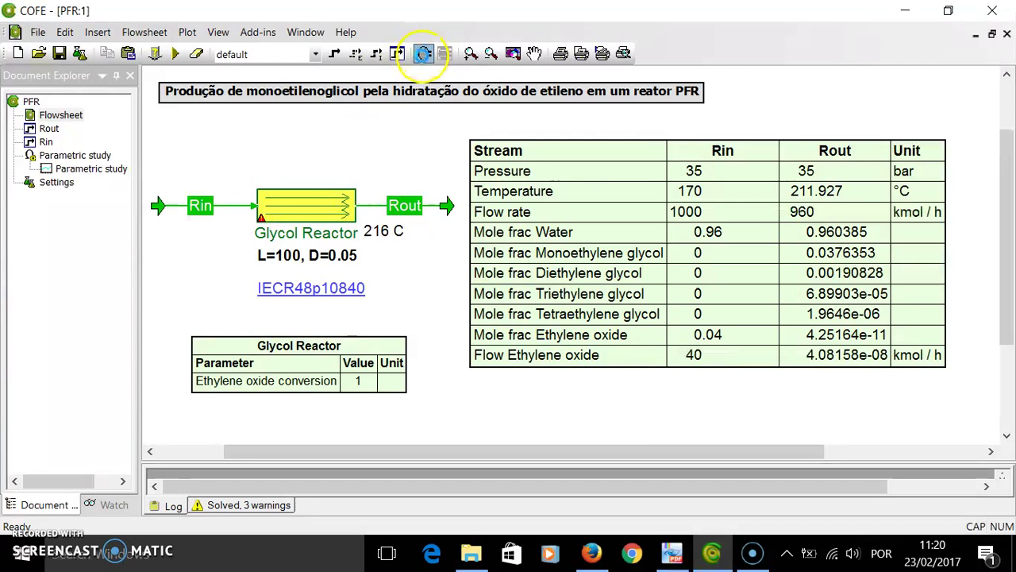
{"action": "left_click", "coordinate": [423, 54]}
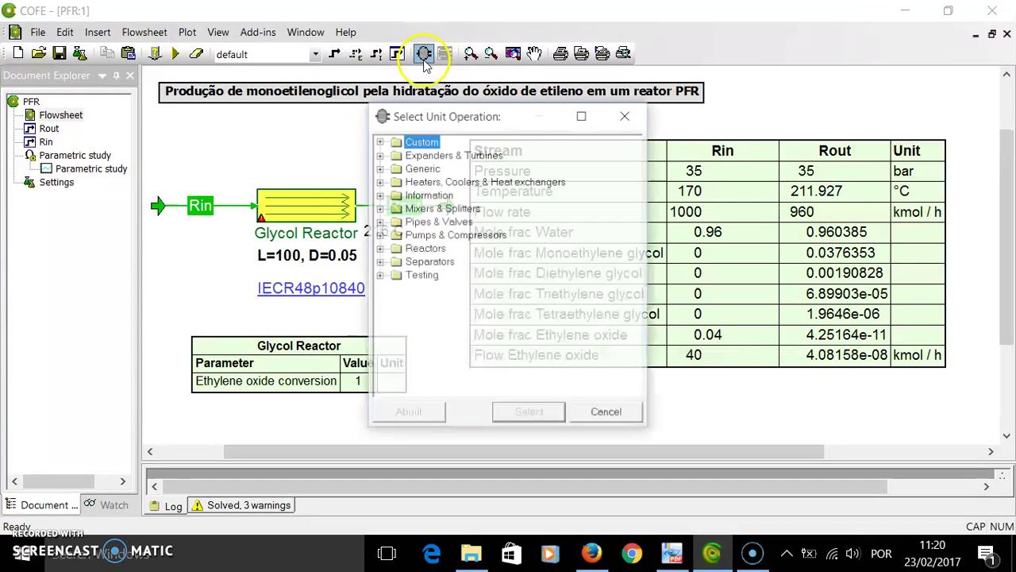
{"action": "left_click", "coordinate": [380, 248]}
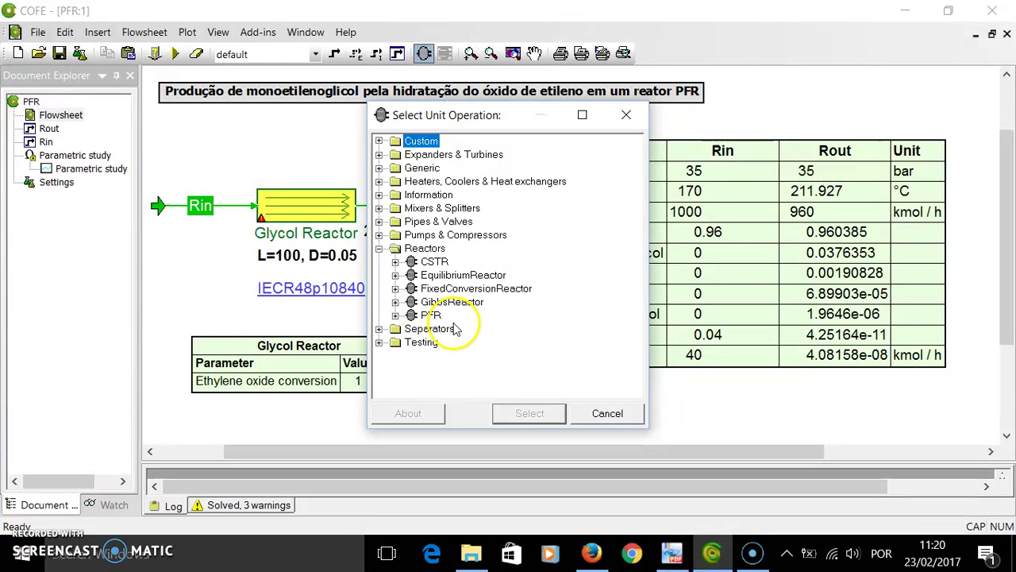
{"action": "left_click", "coordinate": [604, 416]}
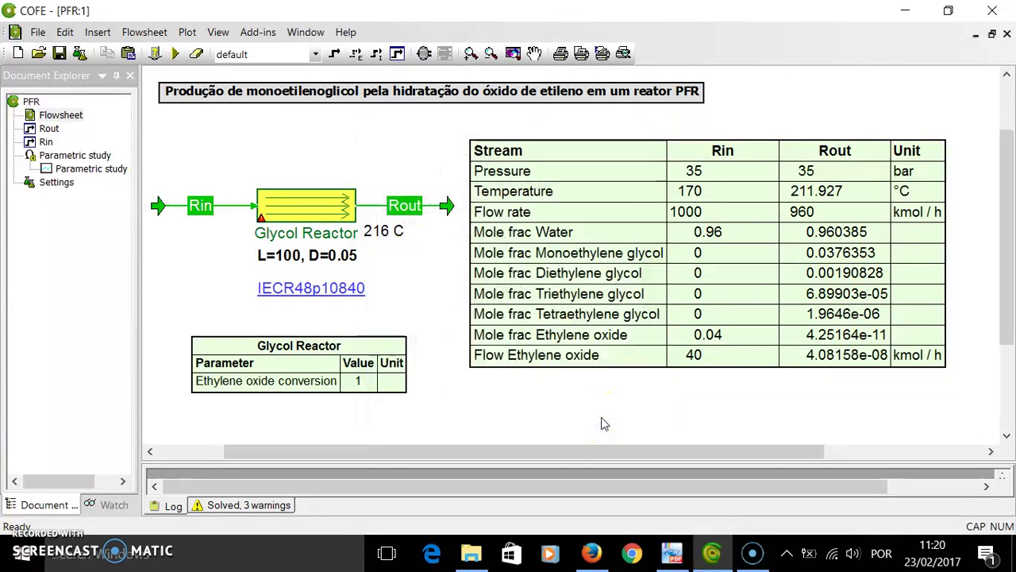
Review the pressure, temperature, mole fractions and flow of the Rin feed stream, and return to the flowsheet
{"action": "double_click", "coordinate": [229, 210]}
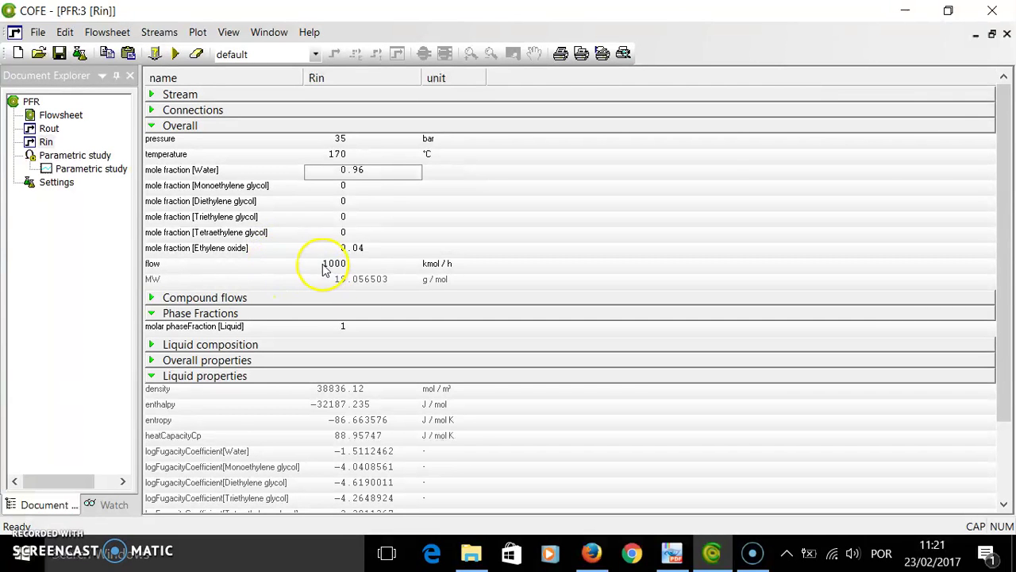
{"action": "left_click", "coordinate": [72, 116]}
Review the Glycol Reactor's dimensions, heat balance, cooling tube and packing settings
{"action": "double_click", "coordinate": [317, 203]}
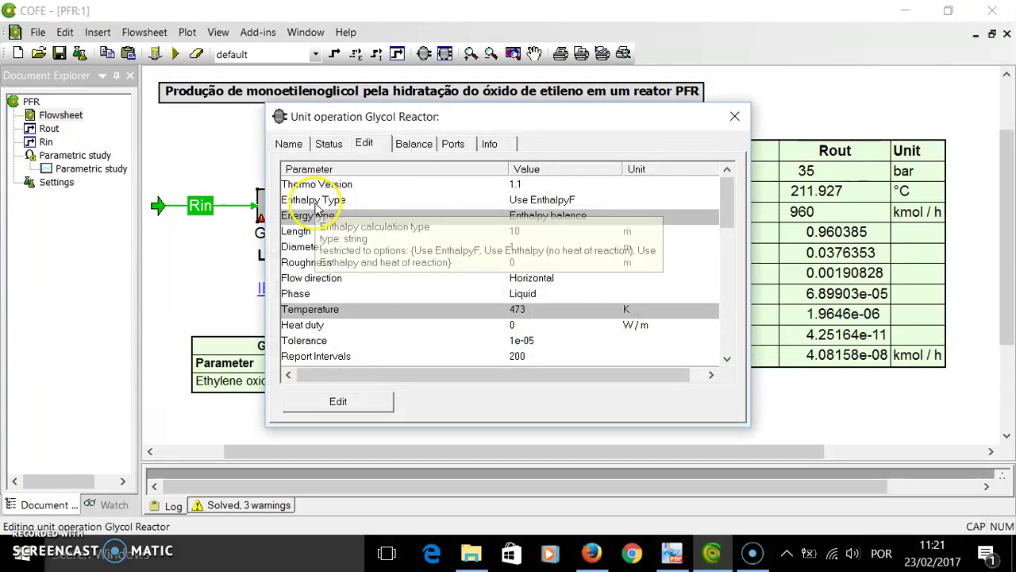
{"action": "left_click", "coordinate": [338, 401]}
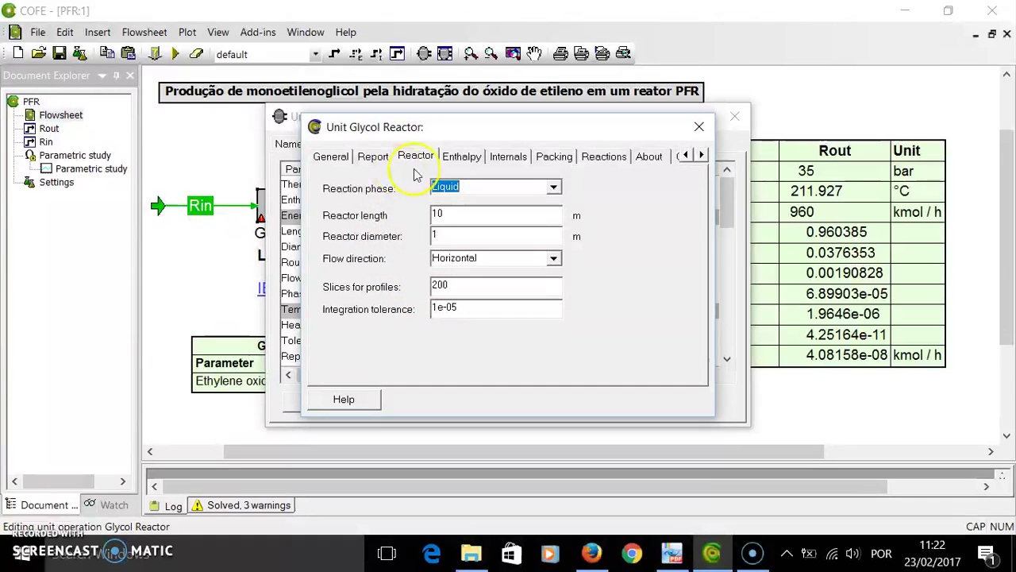
{"action": "left_click", "coordinate": [464, 158]}
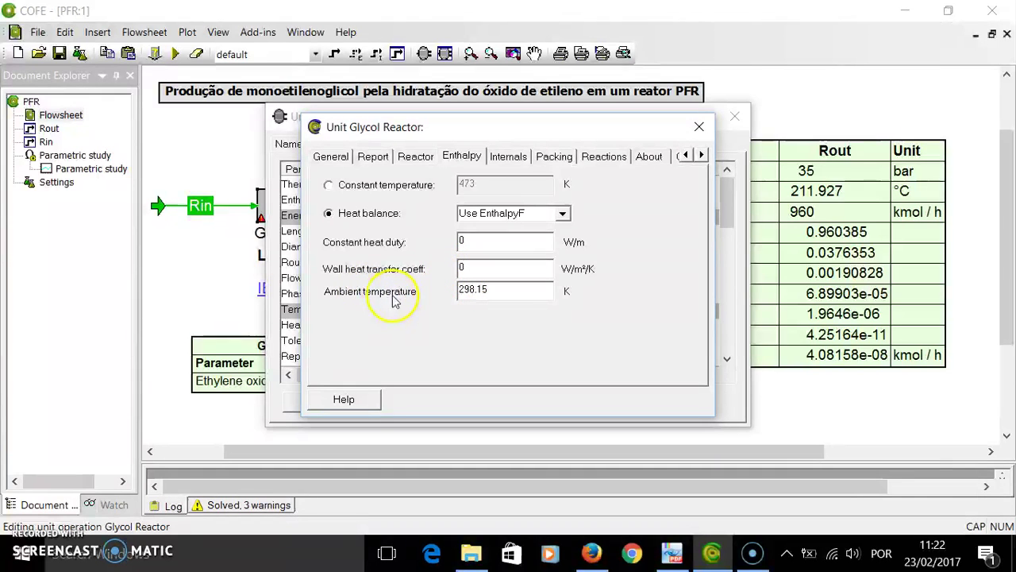
{"action": "left_click", "coordinate": [508, 156]}
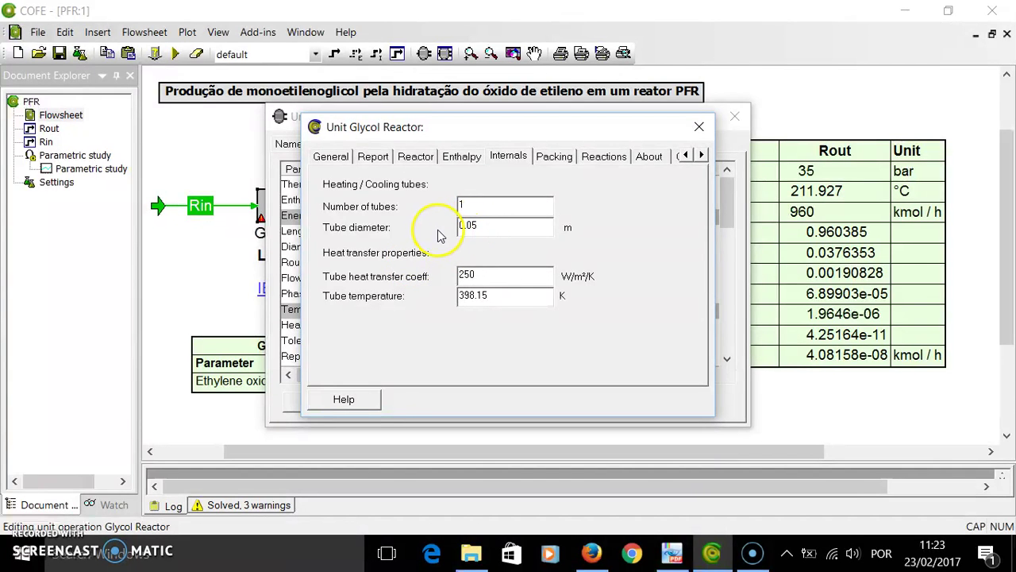
{"action": "left_click", "coordinate": [415, 156]}
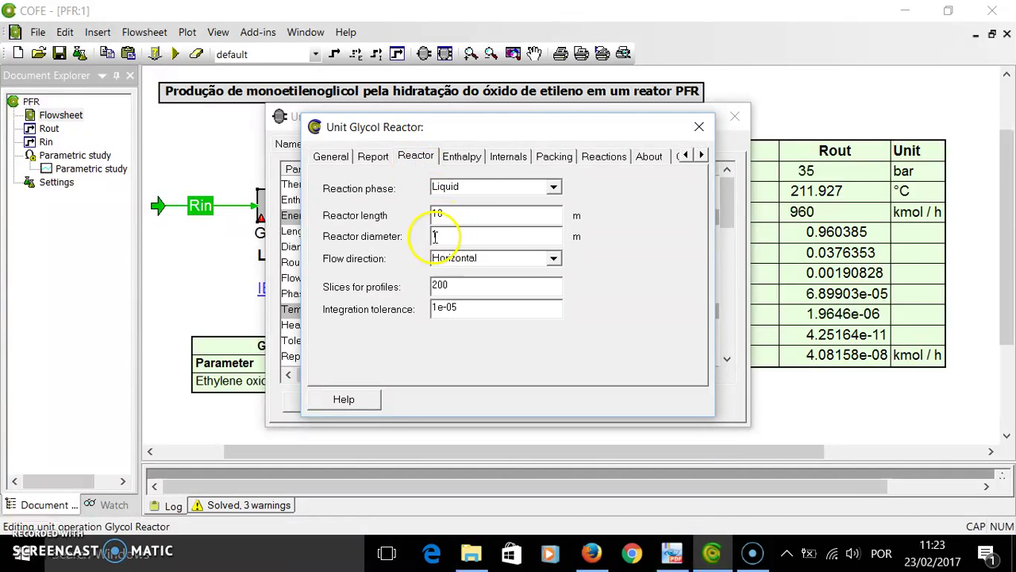
{"action": "left_click", "coordinate": [500, 156]}
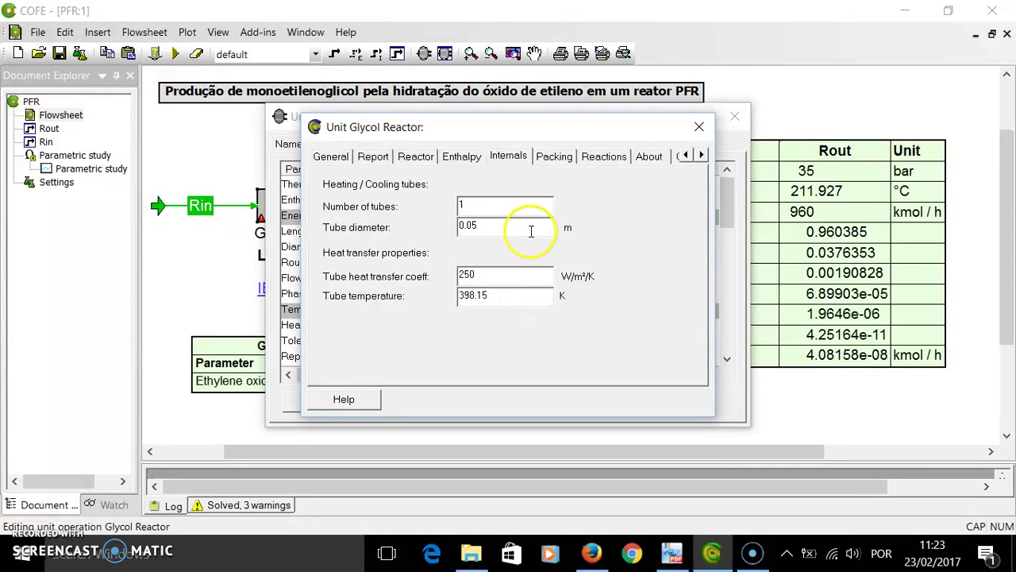
{"action": "left_click", "coordinate": [558, 158]}
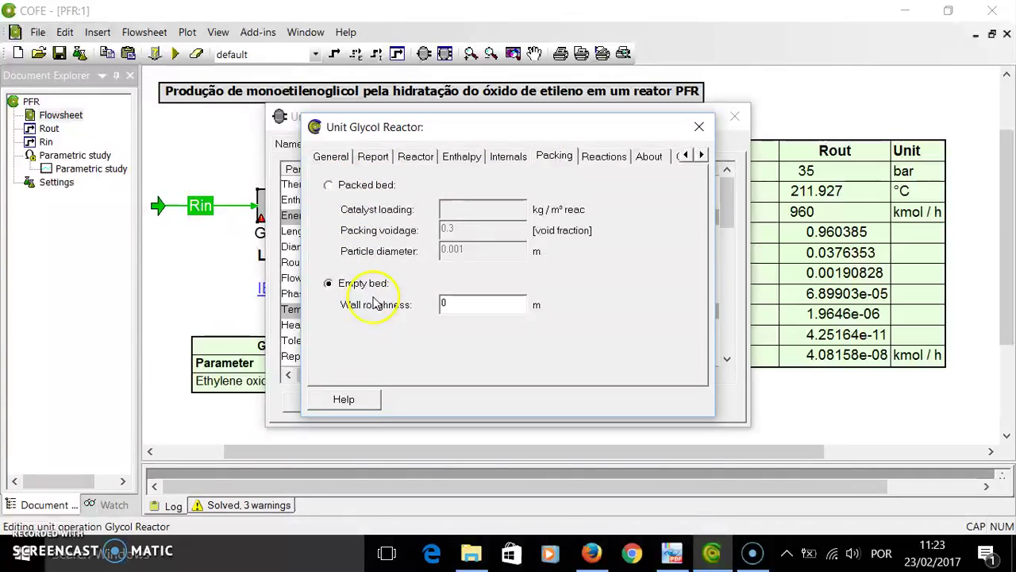
Check the Glycol Reactor's assigned reactions and the compounds with exposed conversions, and close its settings
{"action": "left_click", "coordinate": [605, 157]}
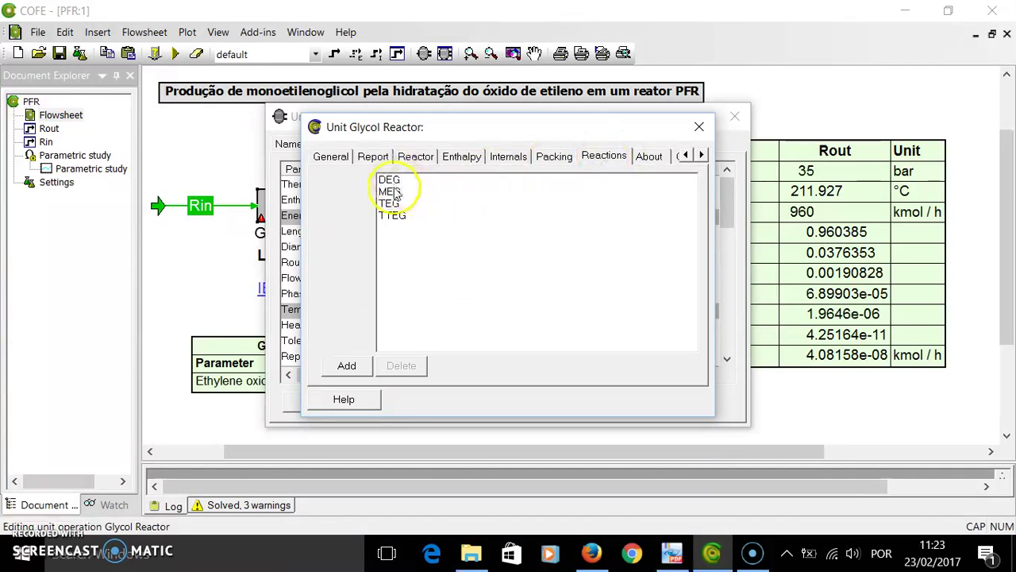
{"action": "left_click", "coordinate": [333, 355]}
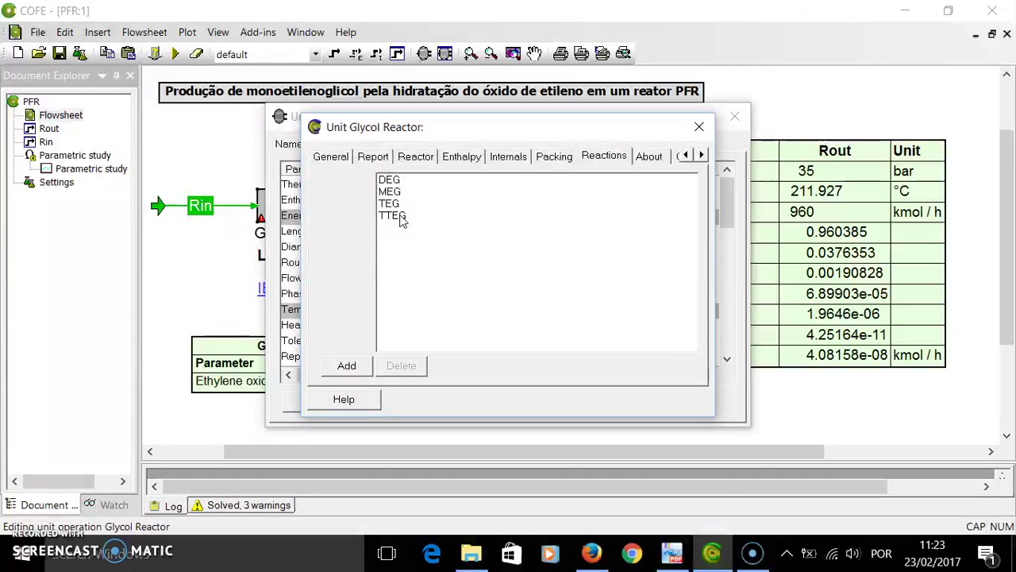
{"action": "left_click", "coordinate": [701, 155]}
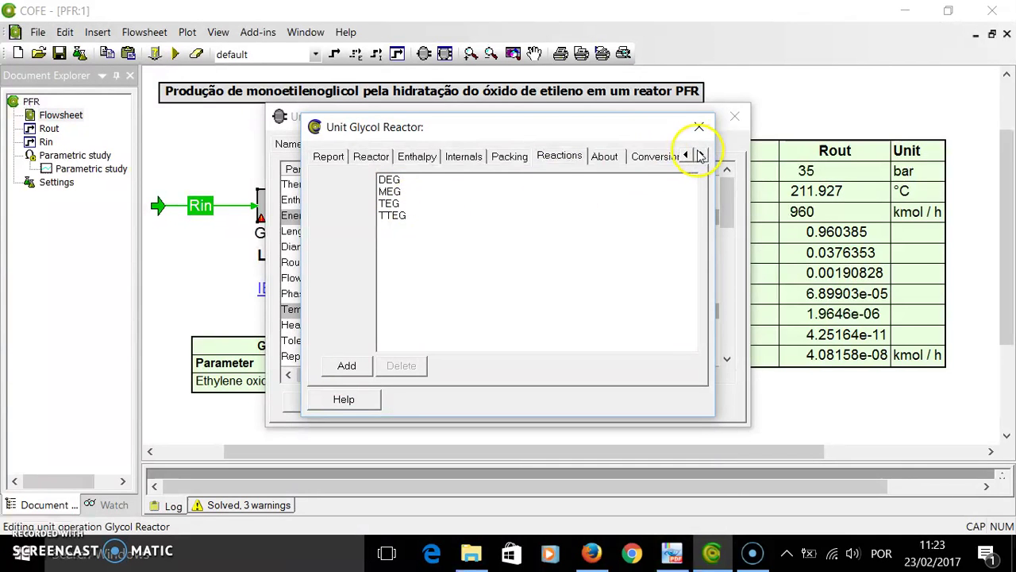
{"action": "left_click", "coordinate": [632, 158]}
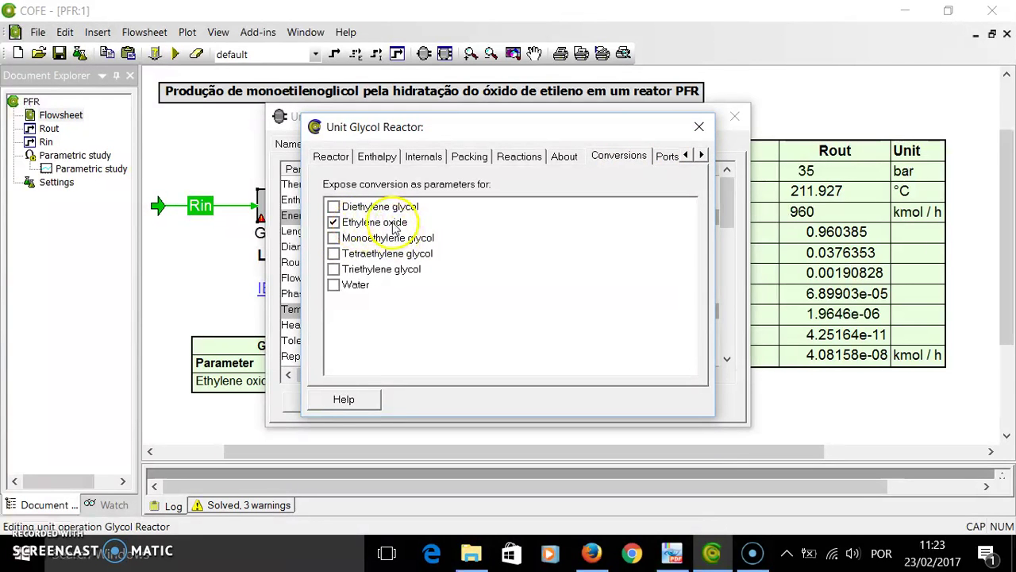
{"action": "left_click", "coordinate": [700, 129]}
{"action": "left_click", "coordinate": [733, 117]}
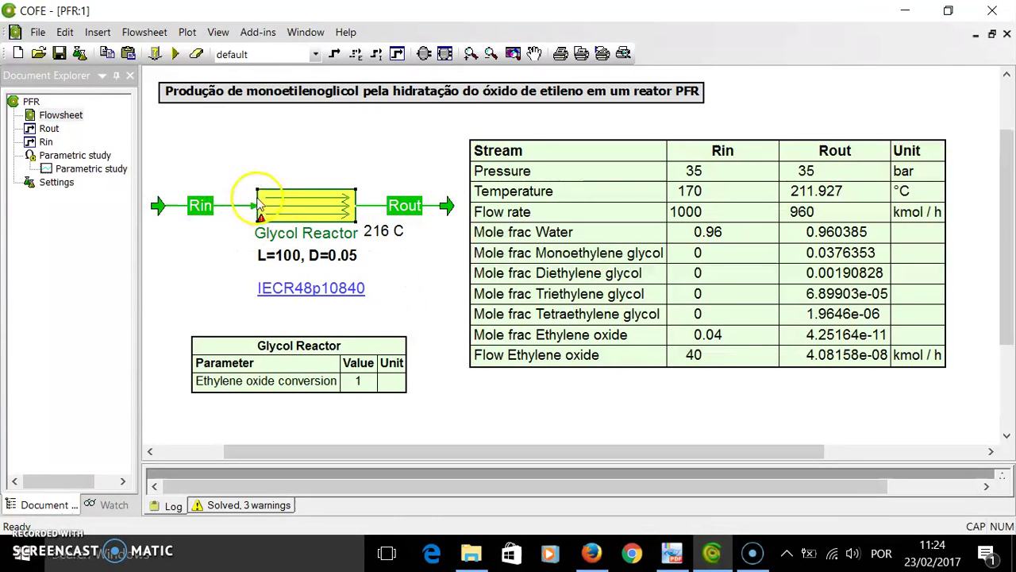
Solve the flowsheet
{"action": "left_click", "coordinate": [175, 53]}
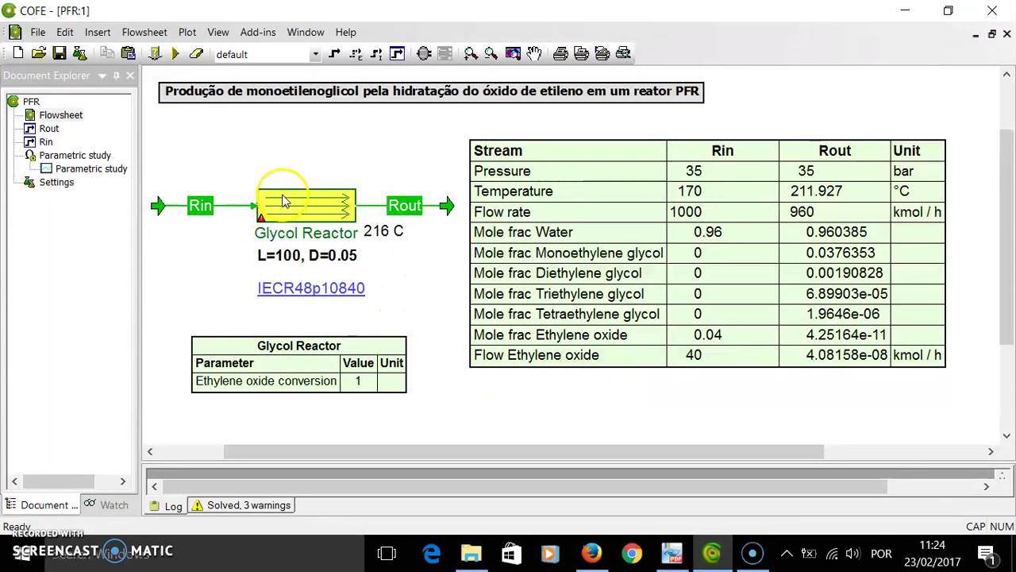
Change the dimensions label below the Glycol Reactor to read L=10, D=0.05
{"action": "double_click", "coordinate": [290, 264]}
{"action": "left_click", "coordinate": [333, 191]}
{"action": "key", "text": "Delete"}
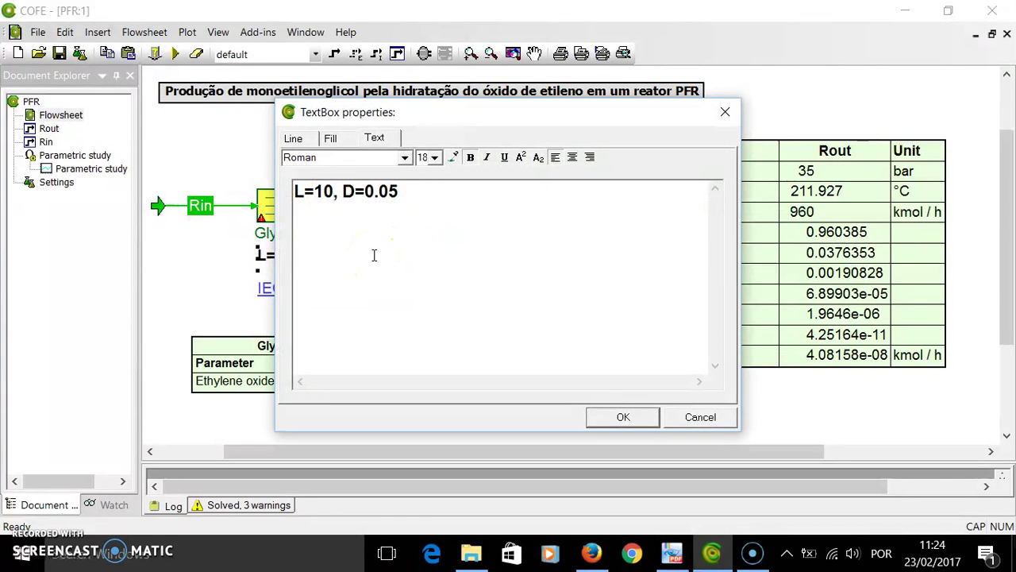
{"action": "left_click", "coordinate": [617, 417]}
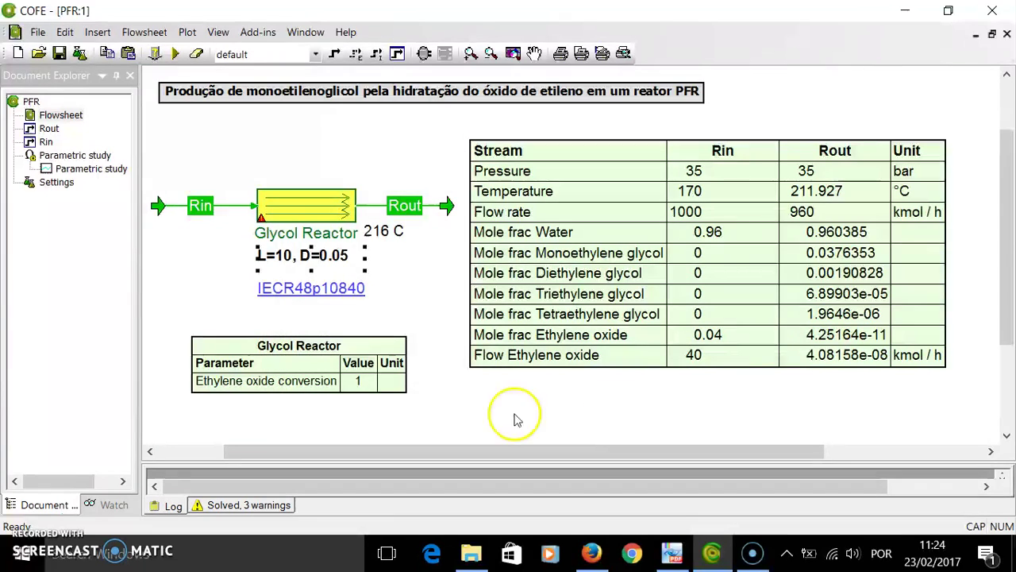
{"action": "left_click", "coordinate": [210, 312]}
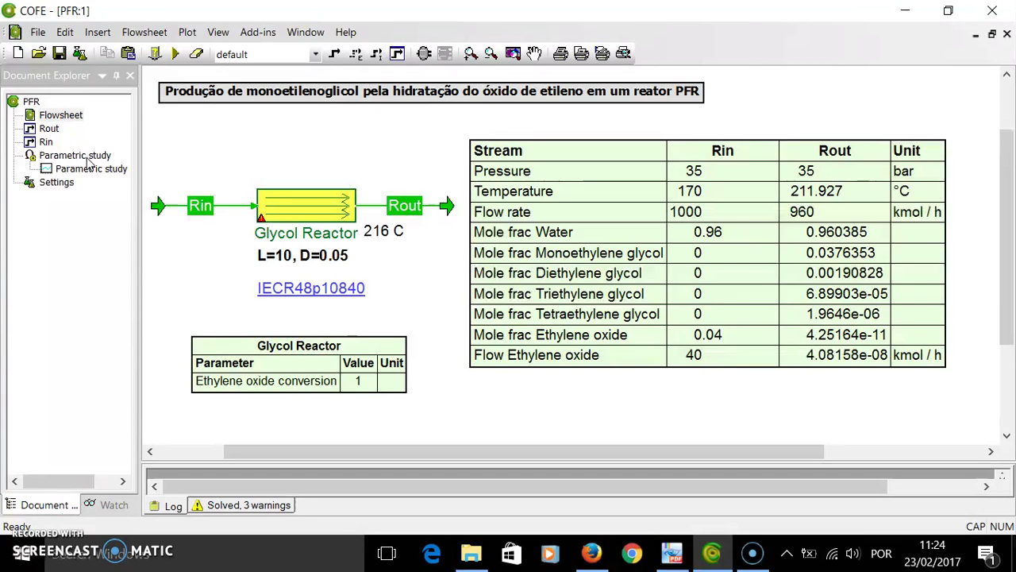
View the existing parametric study plot and its results table, and return to the flowsheet
{"action": "left_click", "coordinate": [143, 32]}
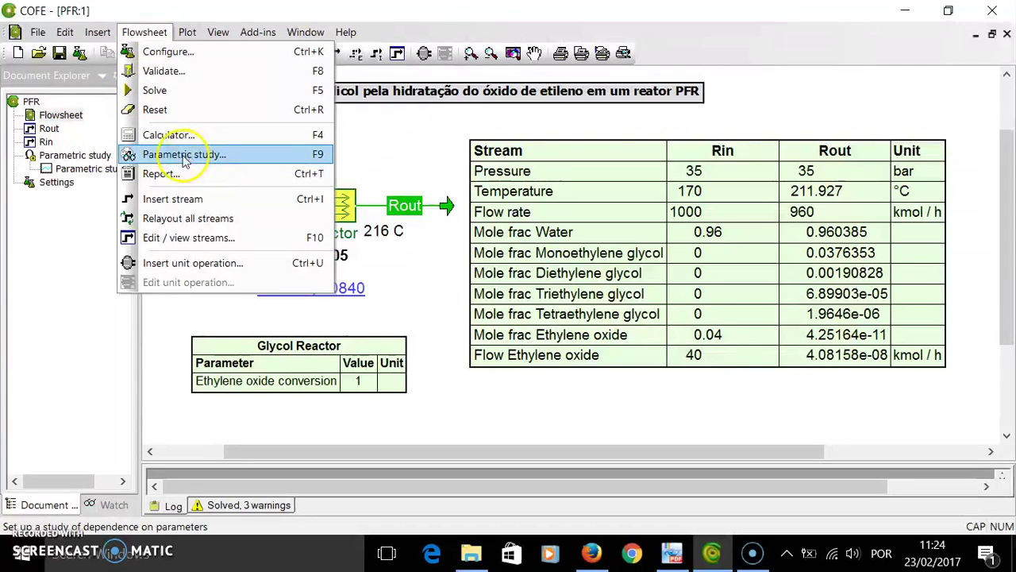
{"action": "double_click", "coordinate": [93, 175]}
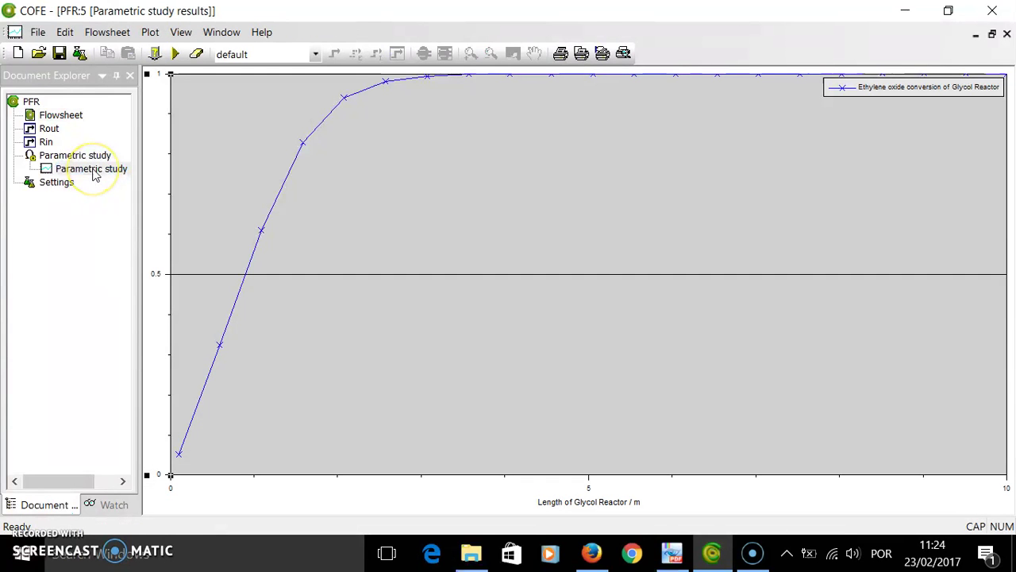
{"action": "double_click", "coordinate": [79, 155]}
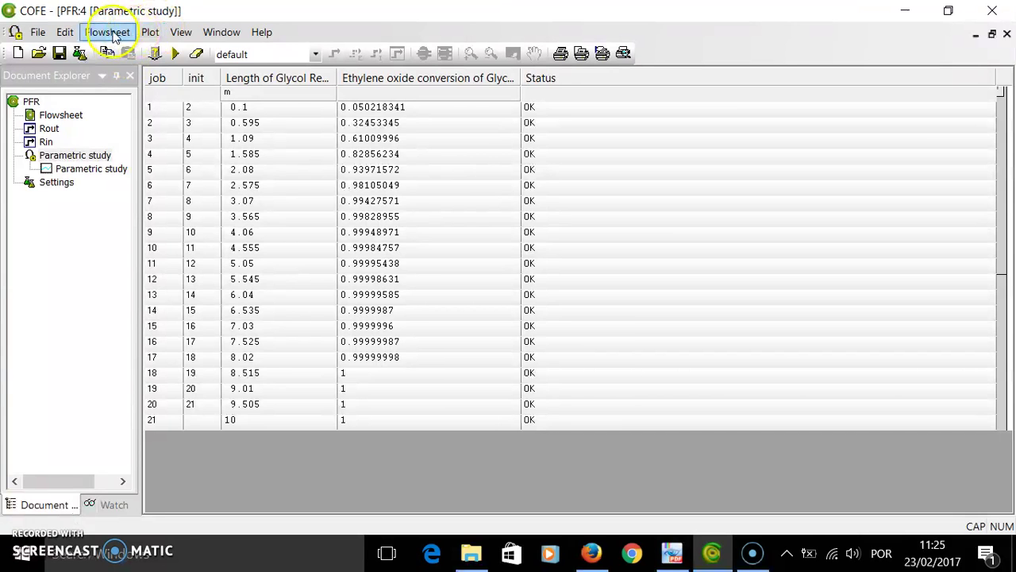
{"action": "double_click", "coordinate": [73, 116]}
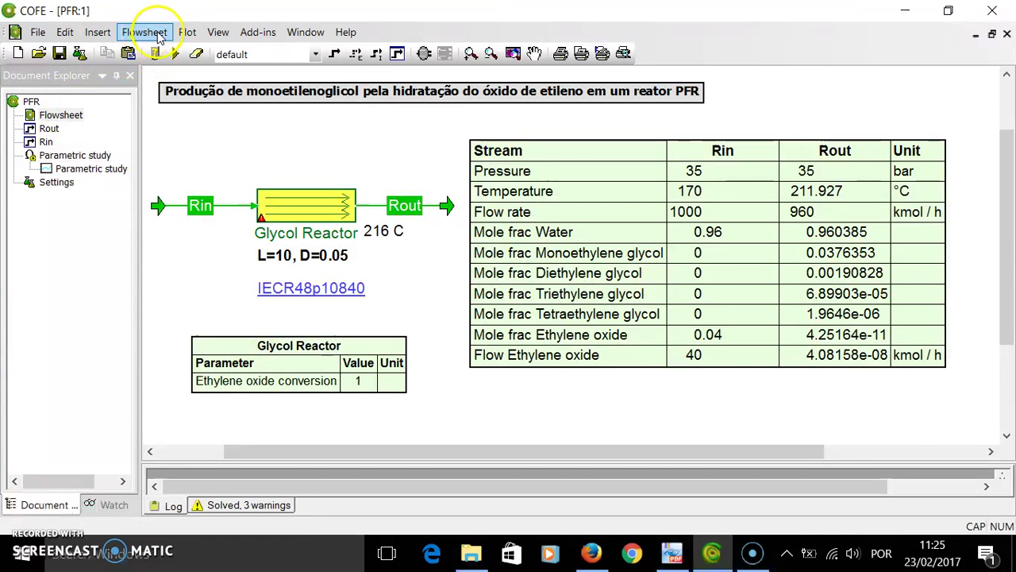
Review the input range, intervals and output variable of the parametric study, and close its setup without changes
{"action": "left_click", "coordinate": [158, 35]}
{"action": "left_click", "coordinate": [193, 152]}
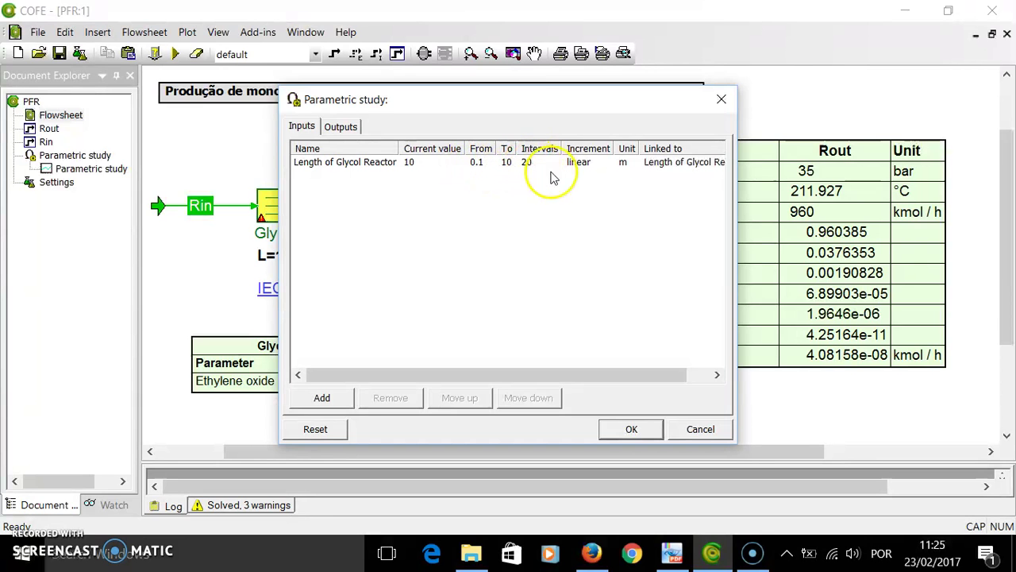
{"action": "left_click", "coordinate": [339, 127]}
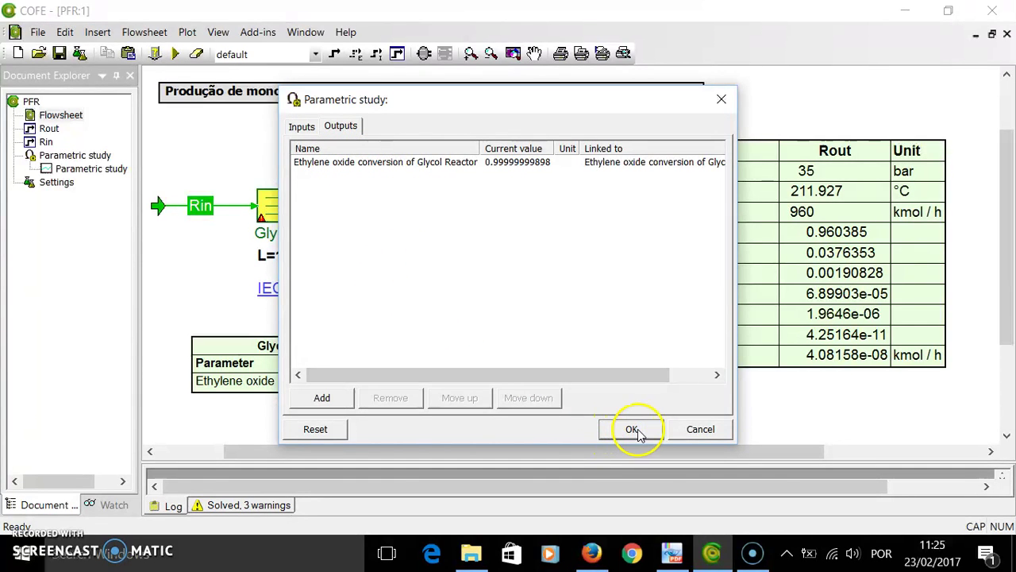
{"action": "left_click", "coordinate": [696, 430]}
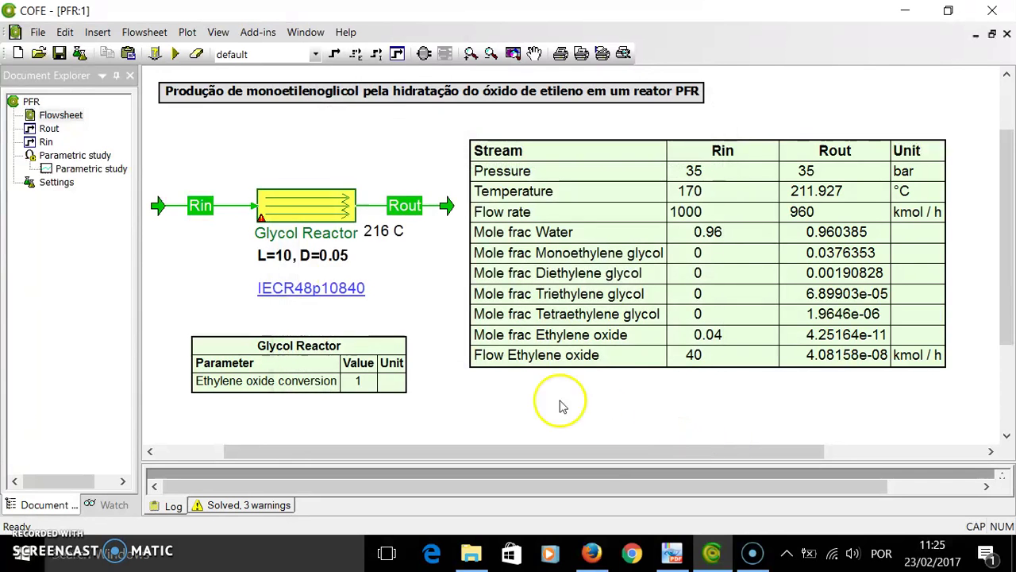
Plot the ethylene oxide conversion of the Glycol Reactor against the reactor length from the parametric study results, and return to the flowsheet
{"action": "double_click", "coordinate": [91, 168]}
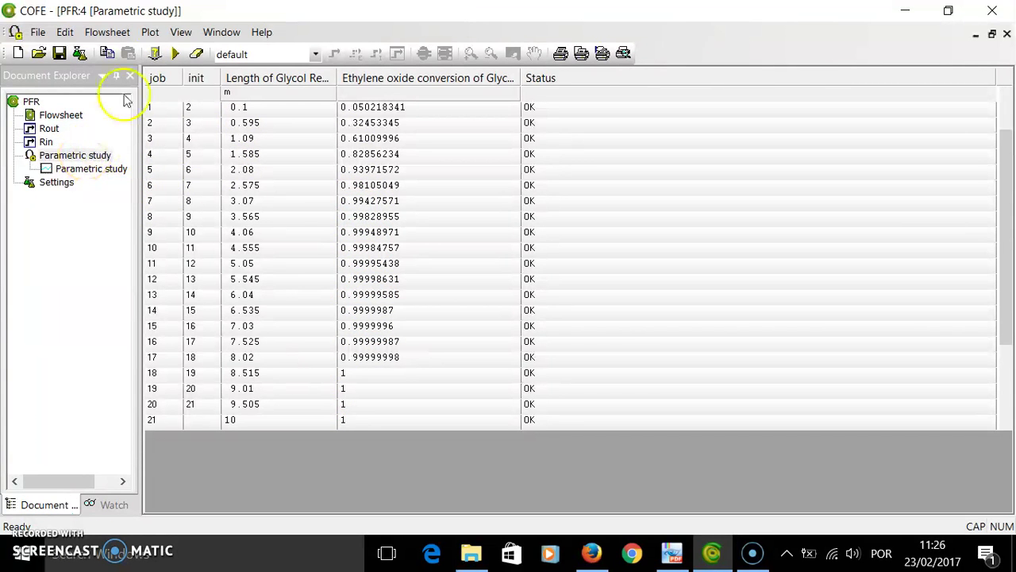
{"action": "left_click", "coordinate": [150, 33]}
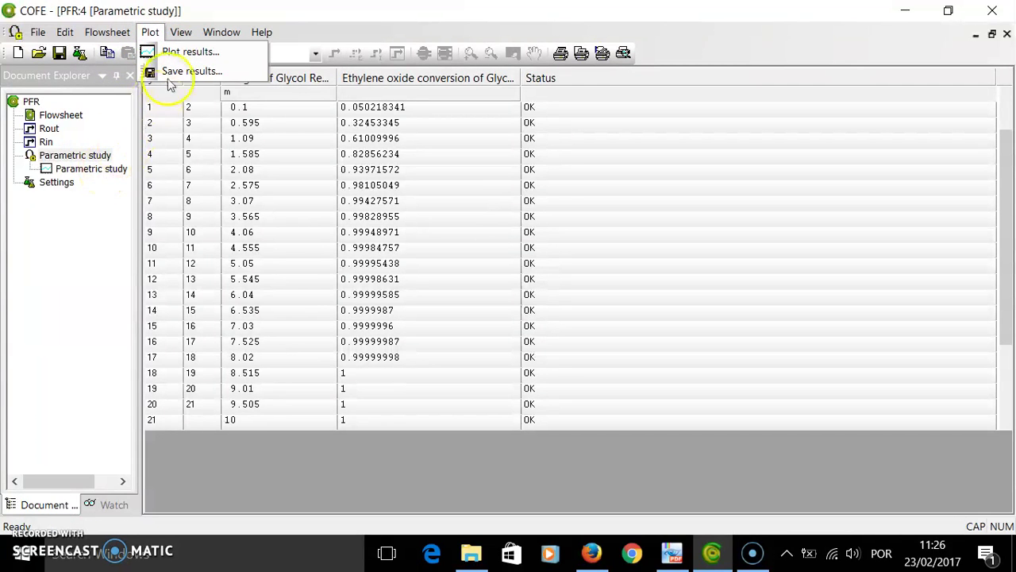
{"action": "left_click", "coordinate": [184, 51]}
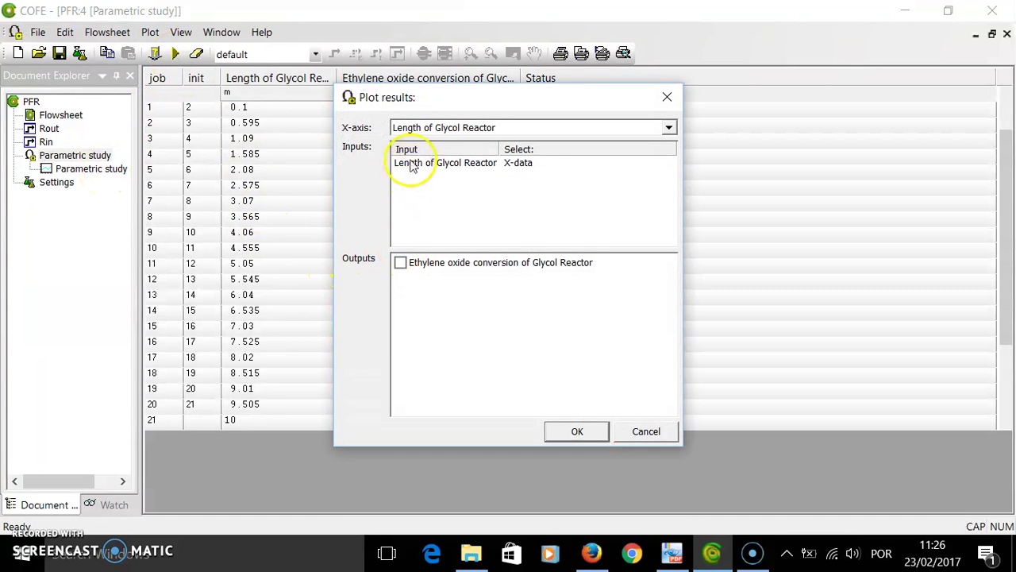
{"action": "left_click", "coordinate": [400, 263]}
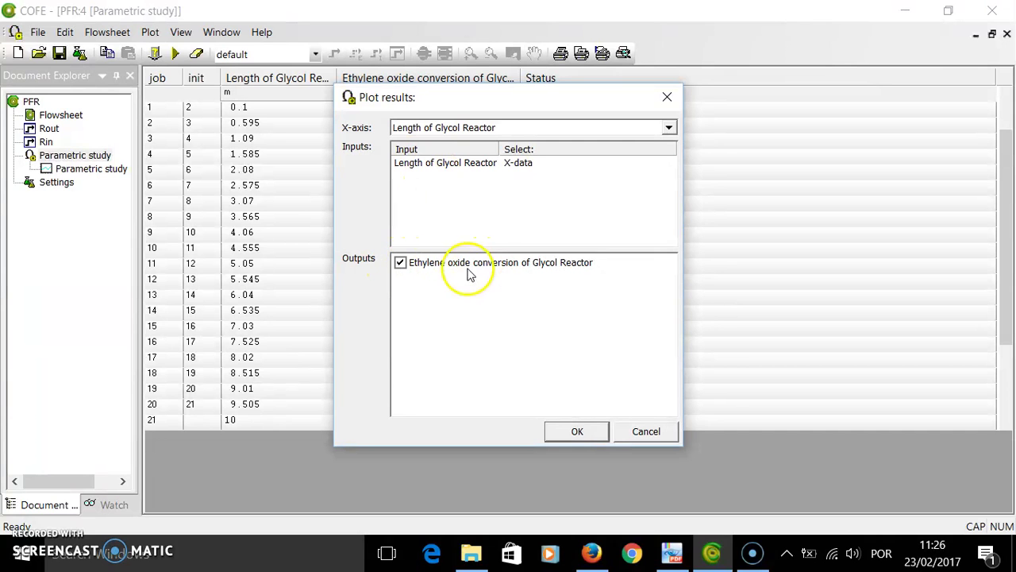
{"action": "left_click", "coordinate": [580, 440]}
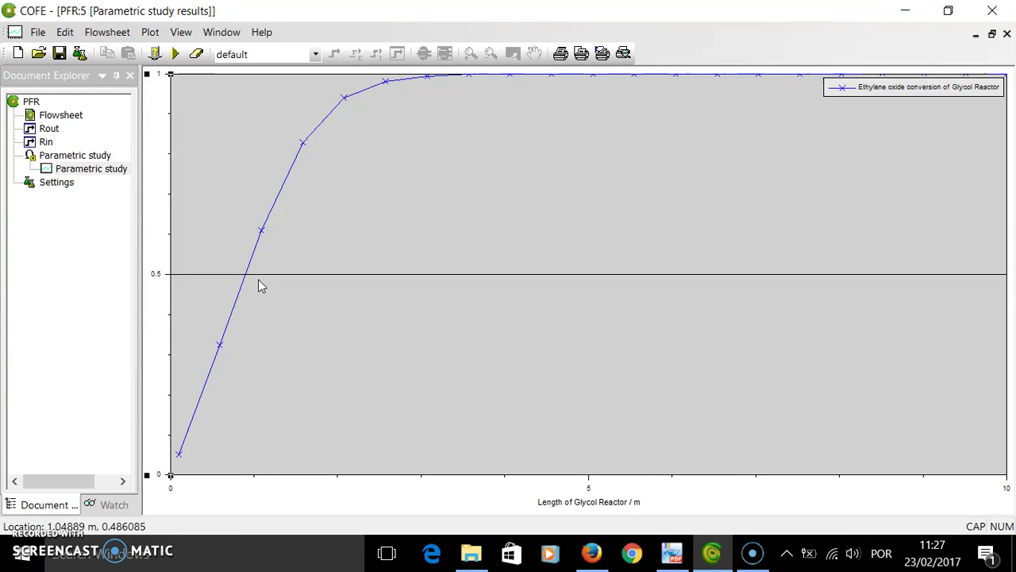
{"action": "double_click", "coordinate": [71, 117]}
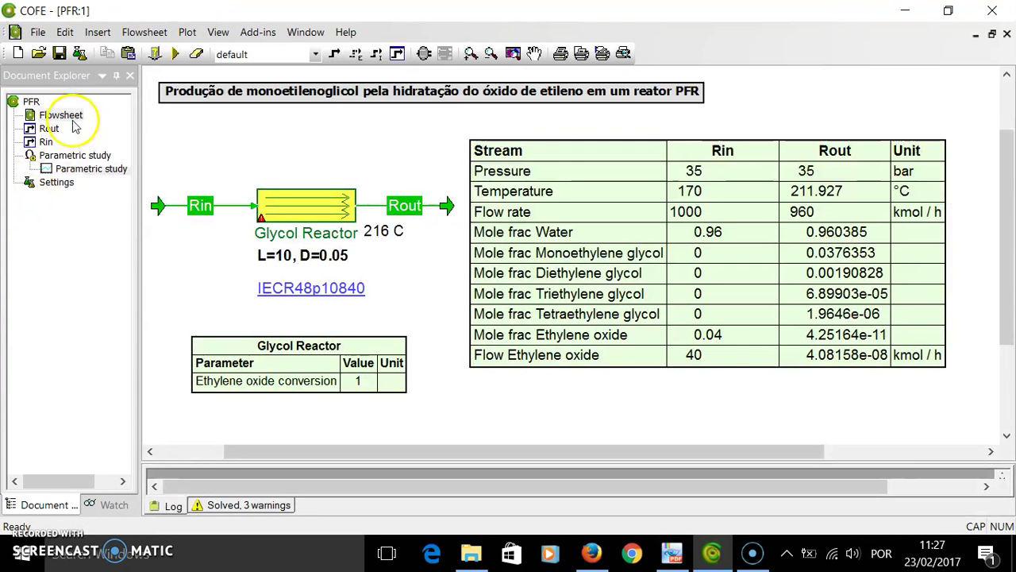